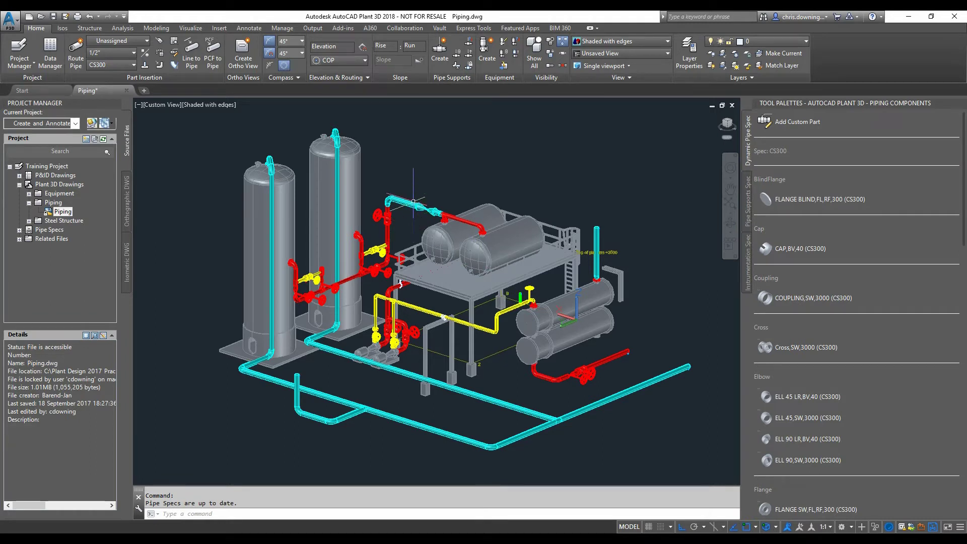
Load the BatchExportToAutoCAD.dll assembly from Downloads using the NETLOAD command.
{"action": "type", "text": "N"}
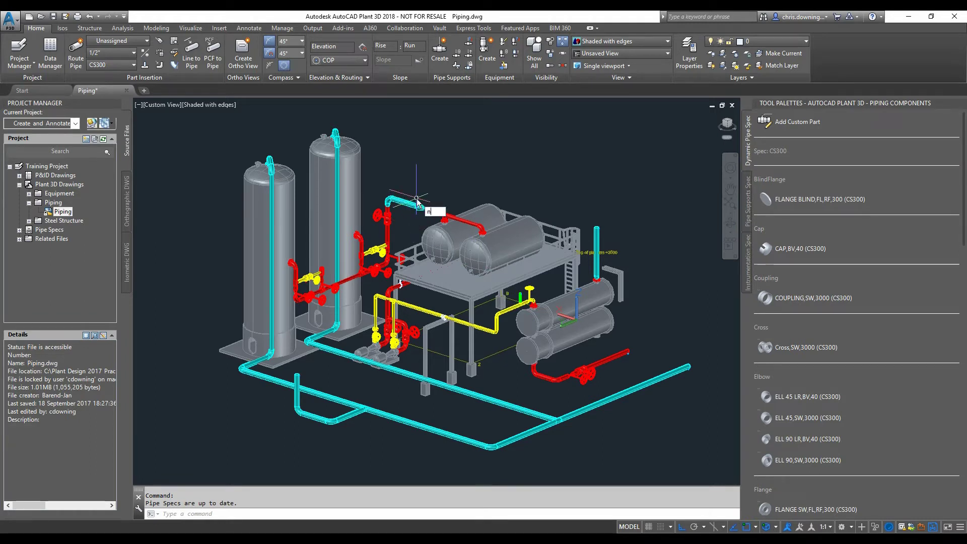
{"action": "type", "text": "t"}
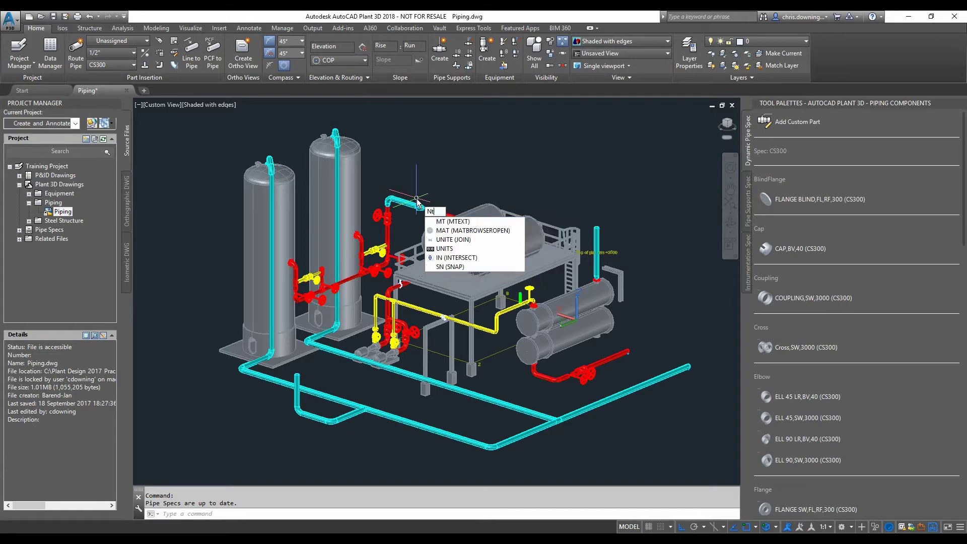
{"action": "key", "text": "BackSpace"}
{"action": "type", "text": "ETLOAD"}
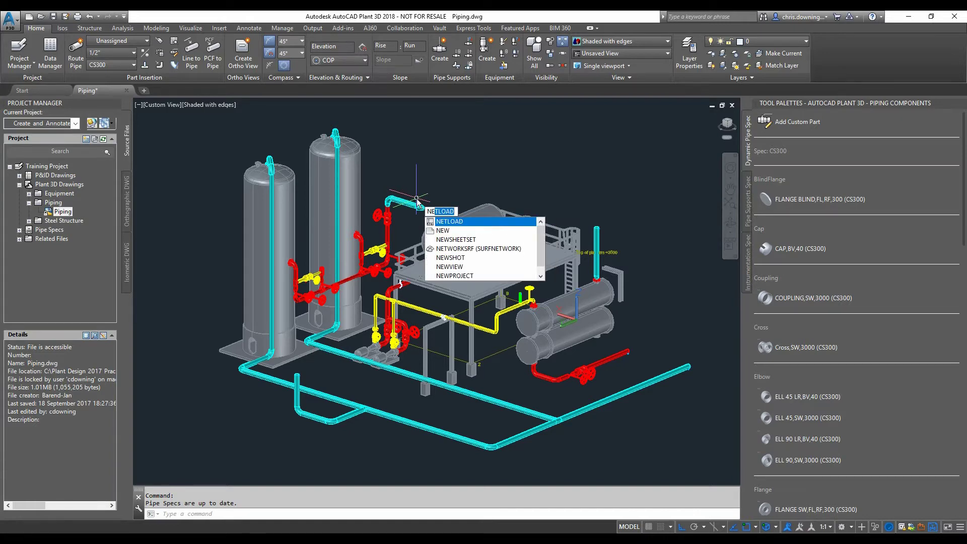
{"action": "key", "text": "Return"}
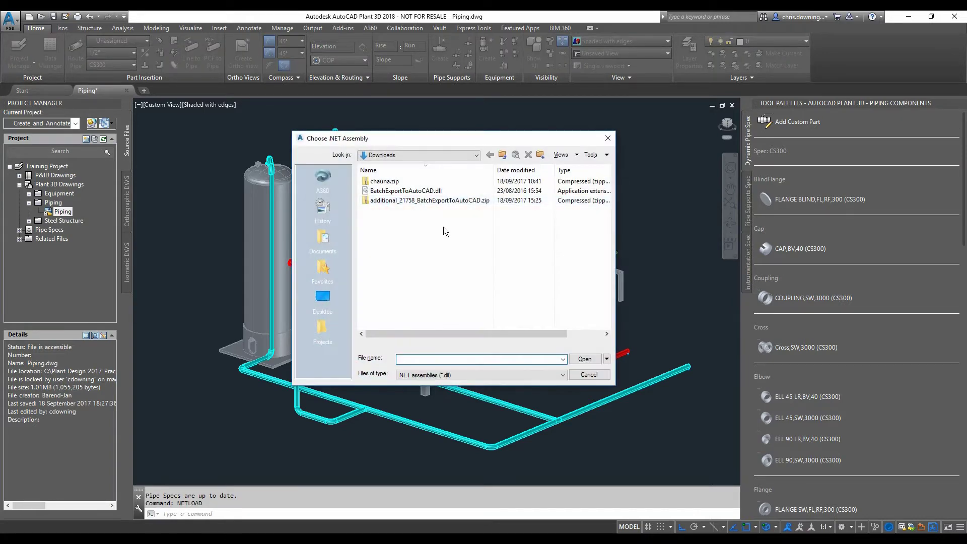
{"action": "left_click", "coordinate": [448, 193]}
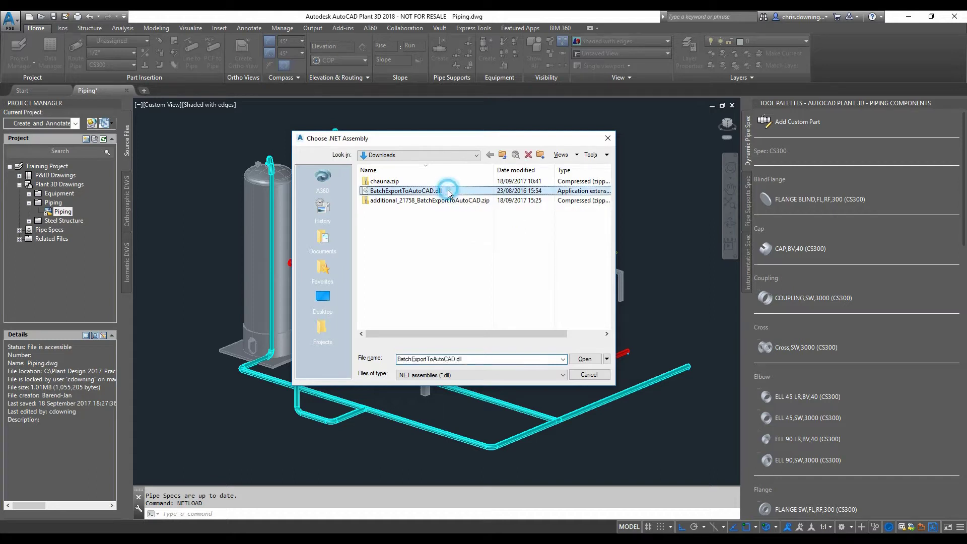
{"action": "left_click", "coordinate": [584, 359]}
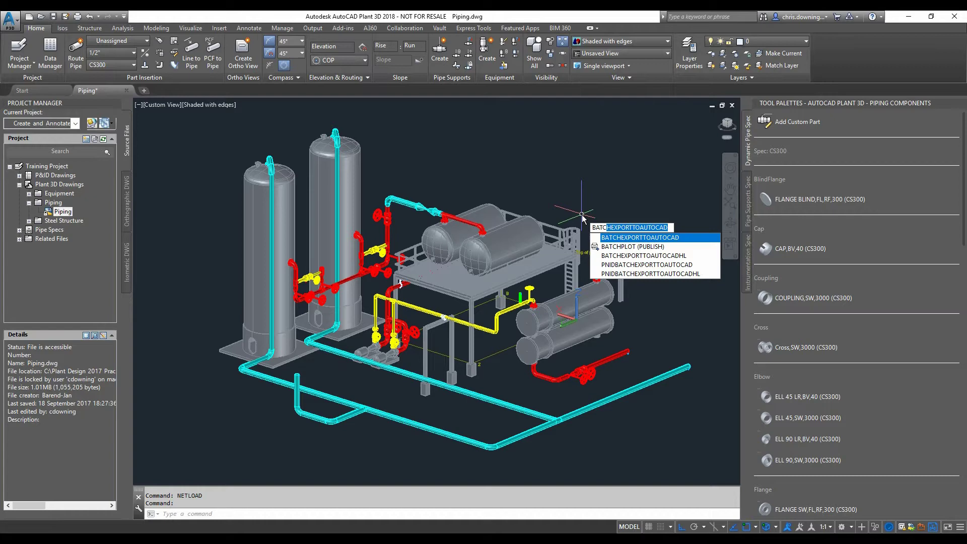
Batch-export the project drawings as AutoCAD solids into Desktop > Solid Model (P3D).
{"action": "key", "text": "Return"}
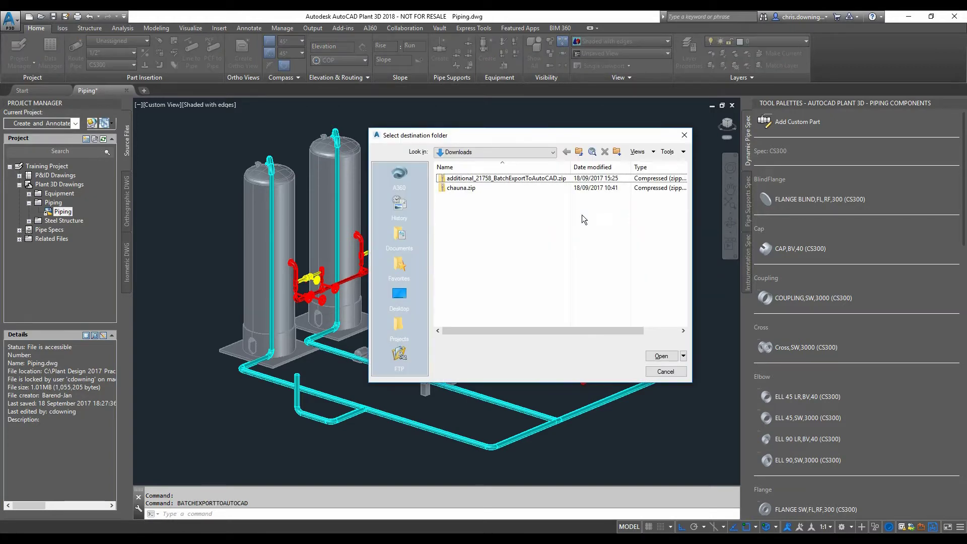
{"action": "left_click", "coordinate": [406, 299]}
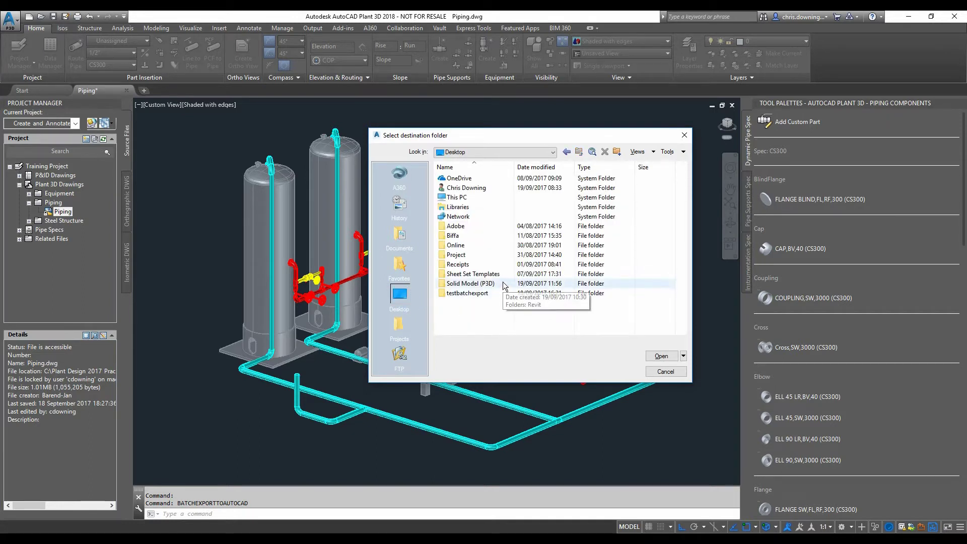
{"action": "double_click", "coordinate": [504, 283]}
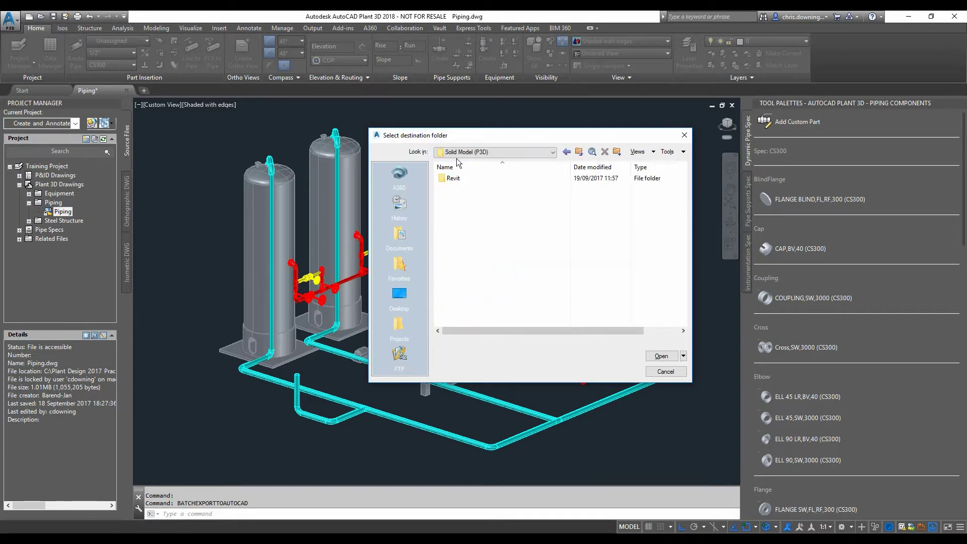
{"action": "left_click", "coordinate": [662, 356]}
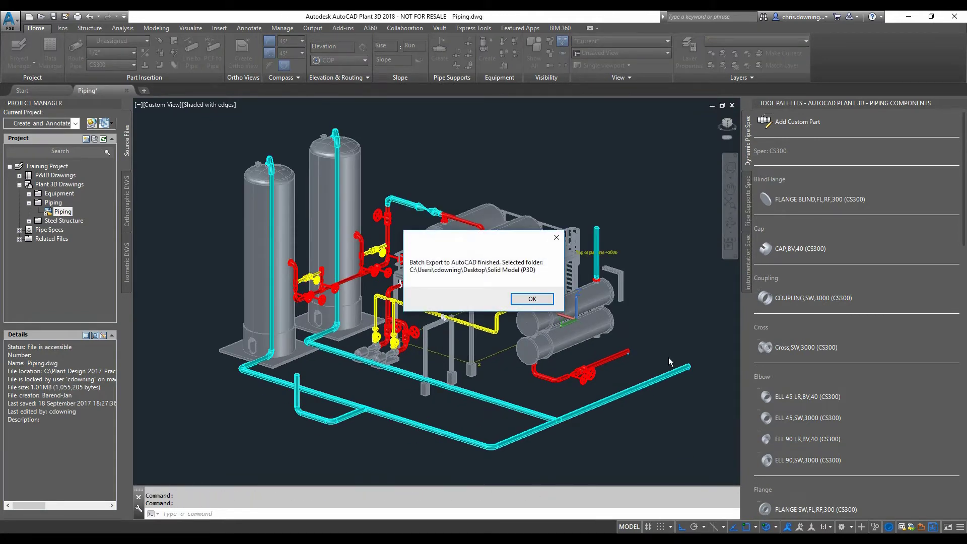
{"action": "left_click", "coordinate": [548, 302]}
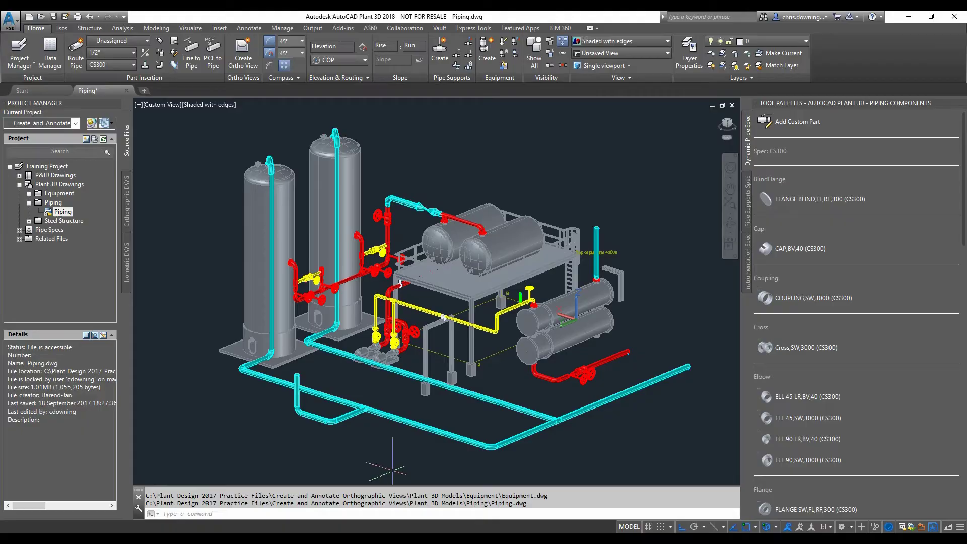
In File Explorer, go to Desktop > Solid Model (P3D) > Piping to reveal Piping.dwg.
{"action": "key", "text": "alt+Tab"}
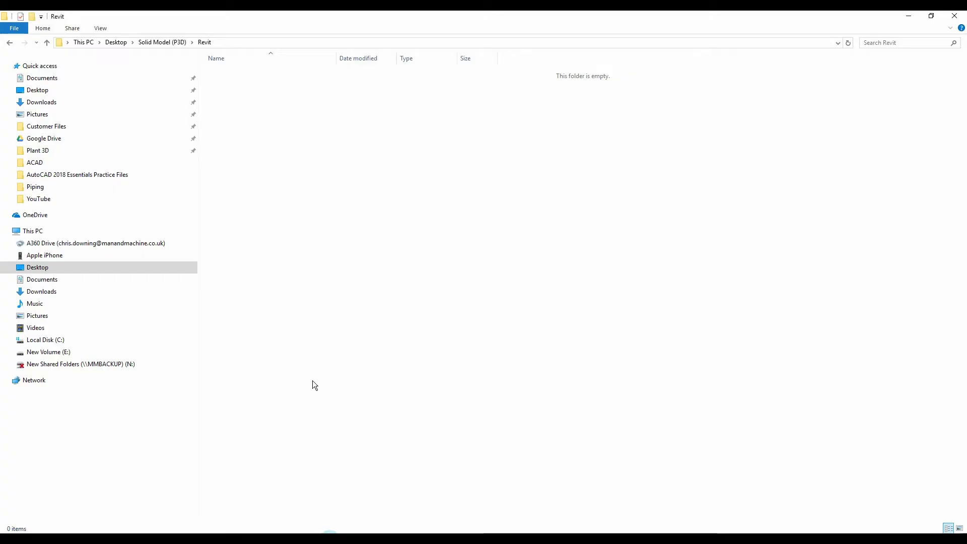
{"action": "left_click", "coordinate": [73, 267]}
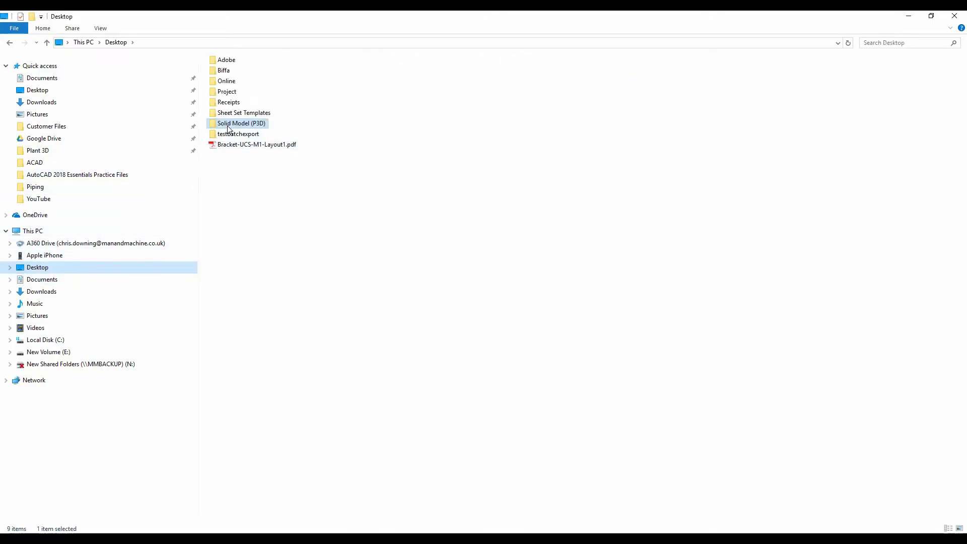
{"action": "double_click", "coordinate": [230, 125]}
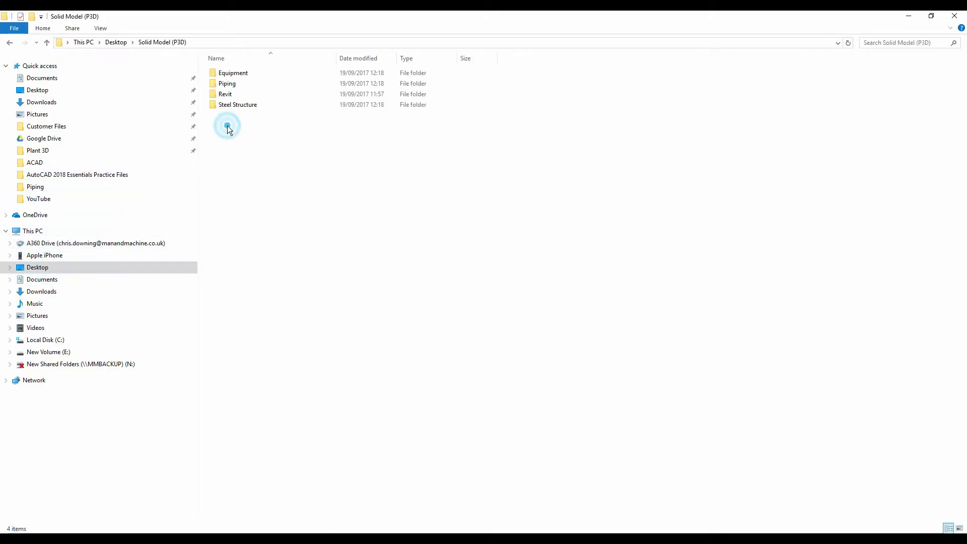
{"action": "double_click", "coordinate": [230, 85]}
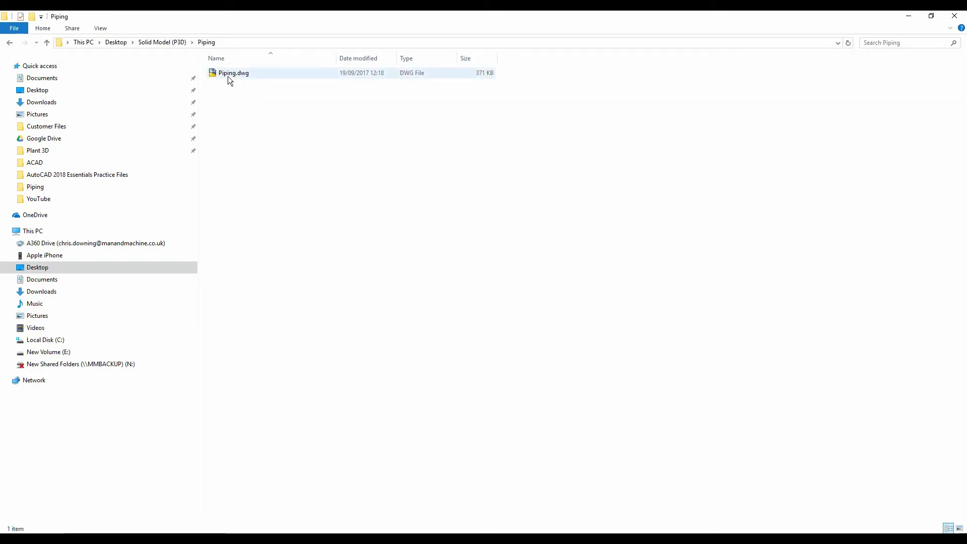
Open the exported Piping.dwg and compare it with the original Piping drawing.
{"action": "double_click", "coordinate": [227, 77]}
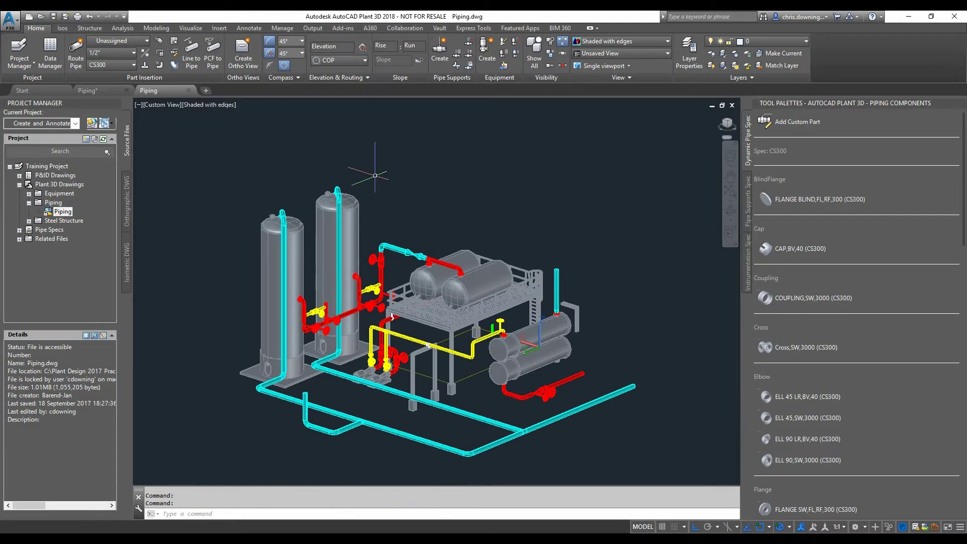
{"action": "middle_click_drag", "start_coordinate": [346, 249], "coordinate": [379, 197]}
{"action": "left_click", "coordinate": [89, 91]}
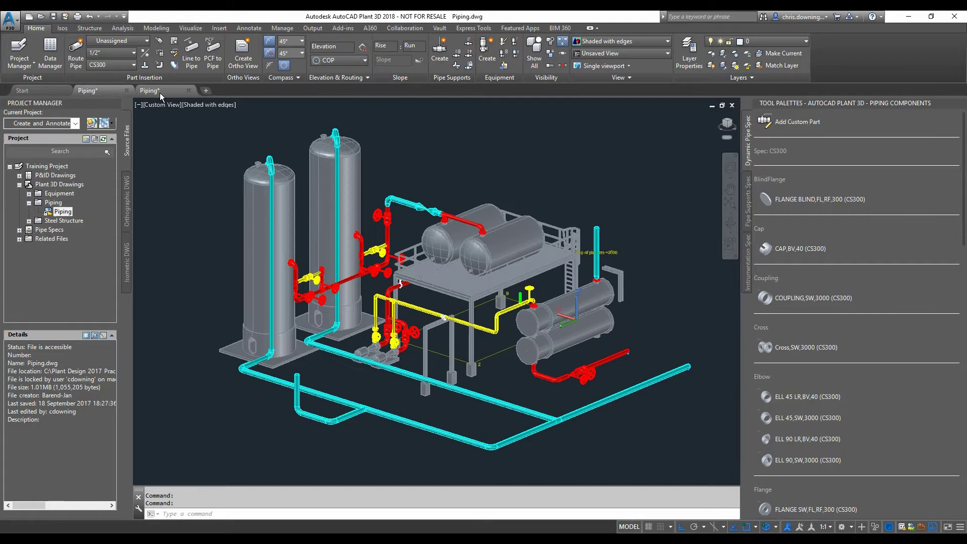
{"action": "left_click", "coordinate": [337, 255]}
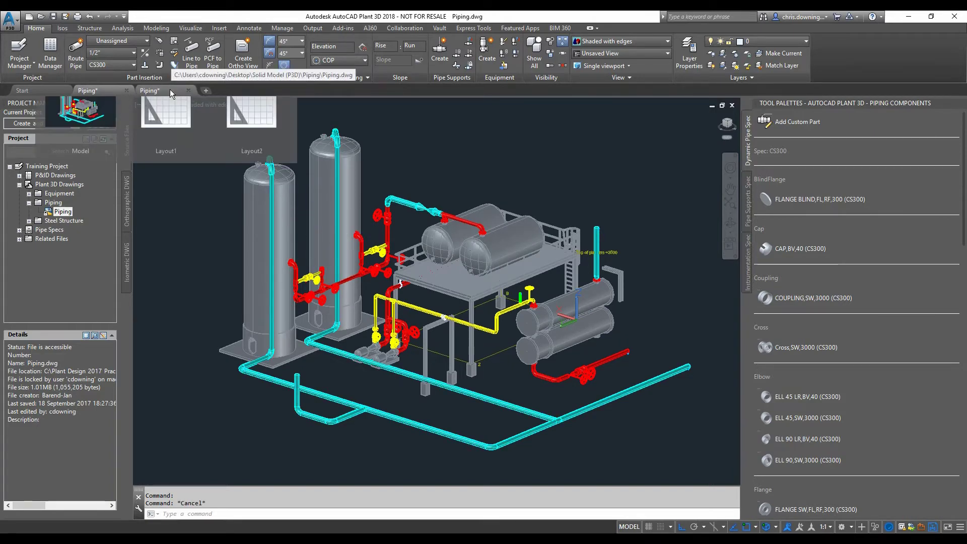
{"action": "left_click", "coordinate": [151, 91]}
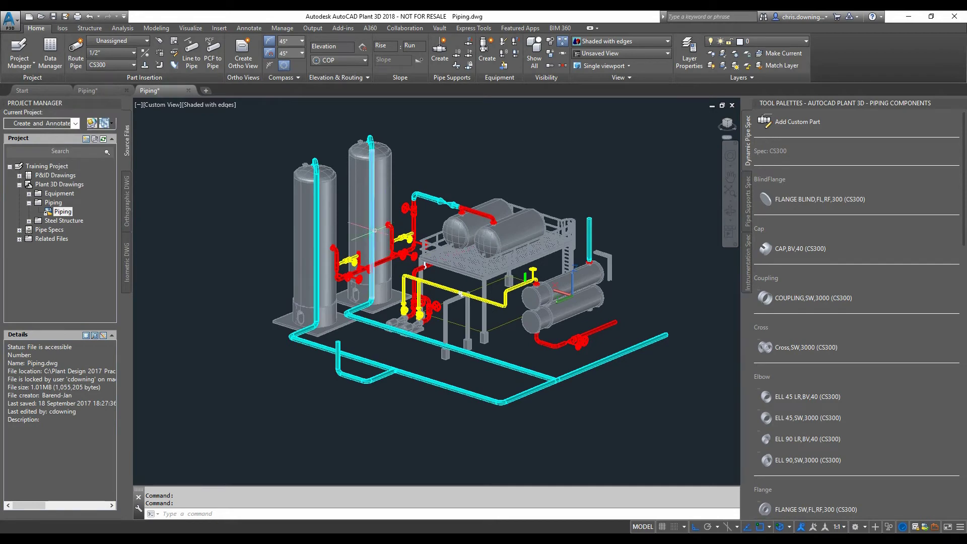
{"action": "scroll", "coordinate": [382, 151], "scroll_direction": "up", "scroll_amount": 3}
{"action": "scroll", "coordinate": [388, 162], "scroll_direction": "up", "scroll_amount": 1}
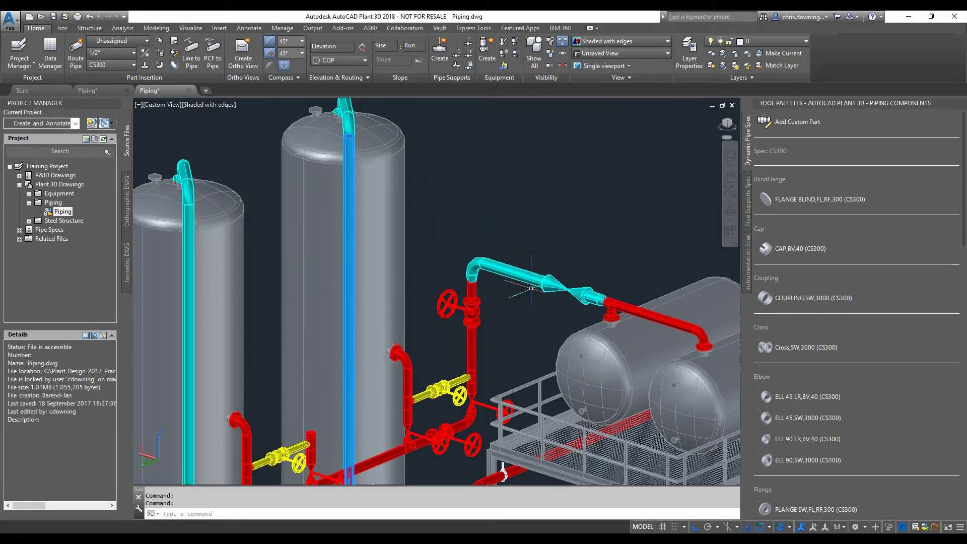
Select the vessel and the platform to check whether they are xrefs.
{"action": "key", "text": "Escape"}
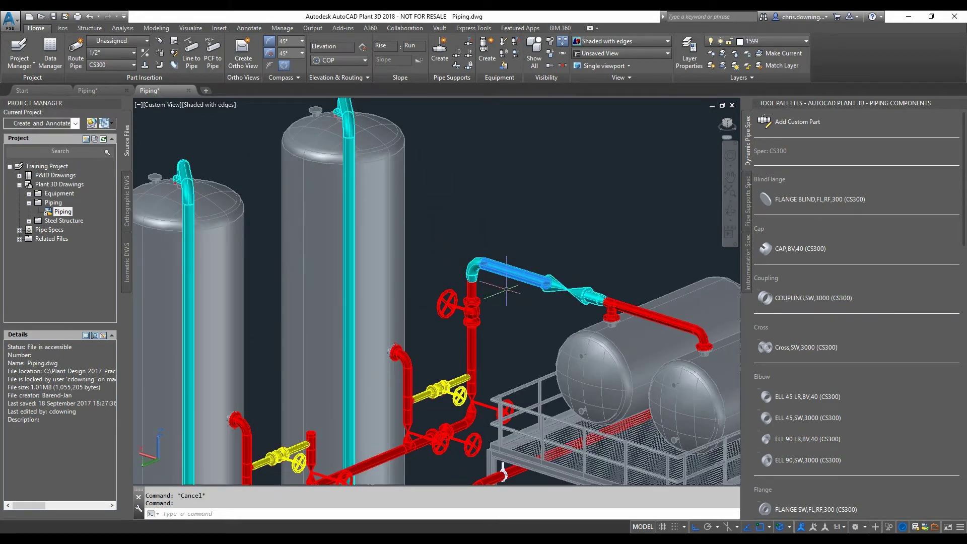
{"action": "middle_click_drag", "start_coordinate": [480, 271], "coordinate": [391, 262]}
{"action": "scroll", "coordinate": [392, 262], "scroll_direction": "down", "scroll_amount": 3}
{"action": "scroll", "coordinate": [429, 336], "scroll_direction": "up", "scroll_amount": 1}
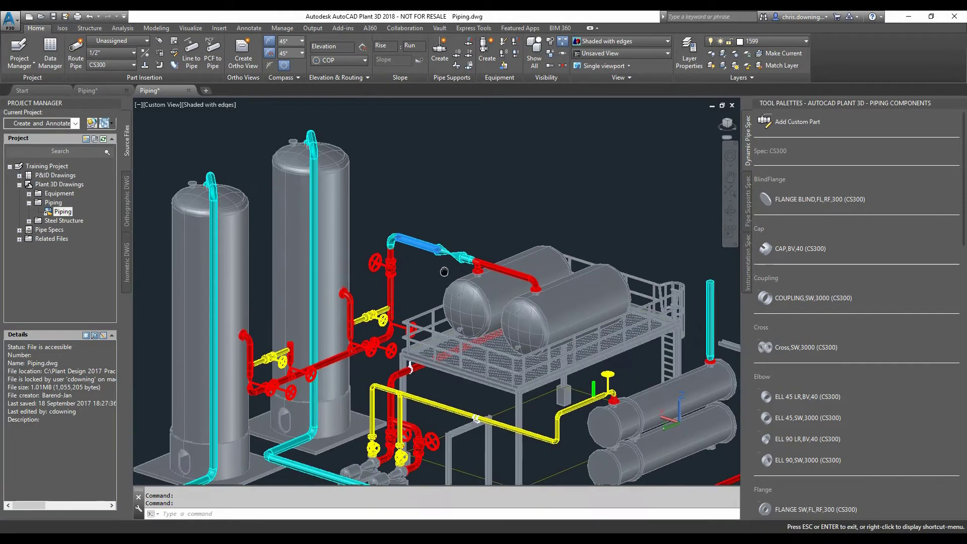
{"action": "key", "text": "Escape"}
{"action": "left_click", "coordinate": [331, 214]}
{"action": "key", "text": "Escape"}
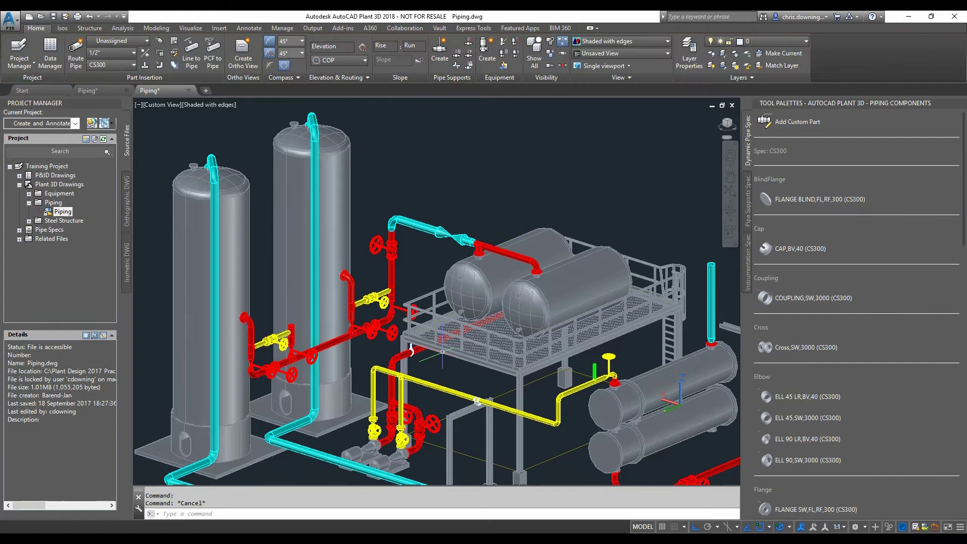
{"action": "left_click", "coordinate": [434, 350]}
{"action": "key", "text": "Escape"}
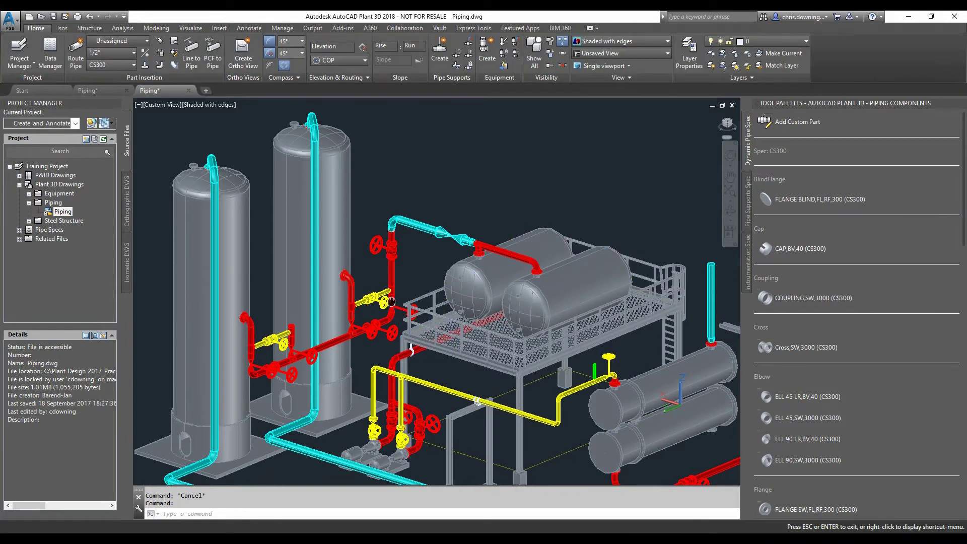
Close the second Piping drawing view without saving changes.
{"action": "middle_click_drag", "start_coordinate": [449, 347], "coordinate": [445, 331]}
{"action": "scroll", "coordinate": [513, 268], "scroll_direction": "down", "scroll_amount": 5}
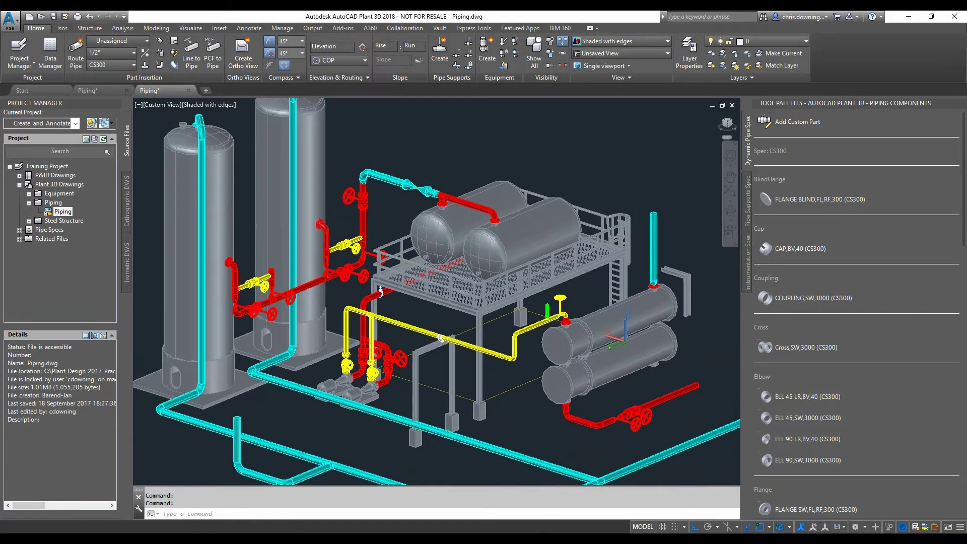
{"action": "scroll", "coordinate": [501, 243], "scroll_direction": "up", "scroll_amount": 4}
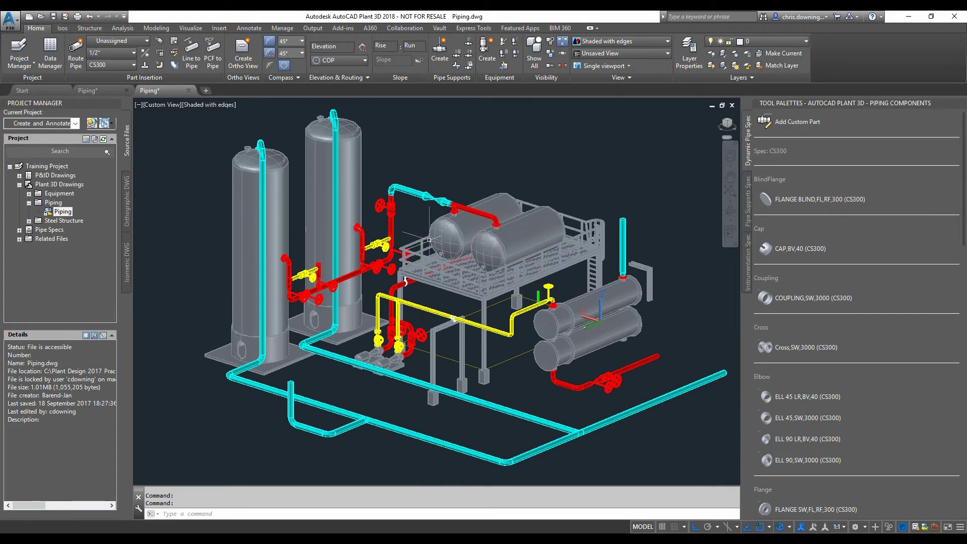
{"action": "left_click", "coordinate": [188, 91]}
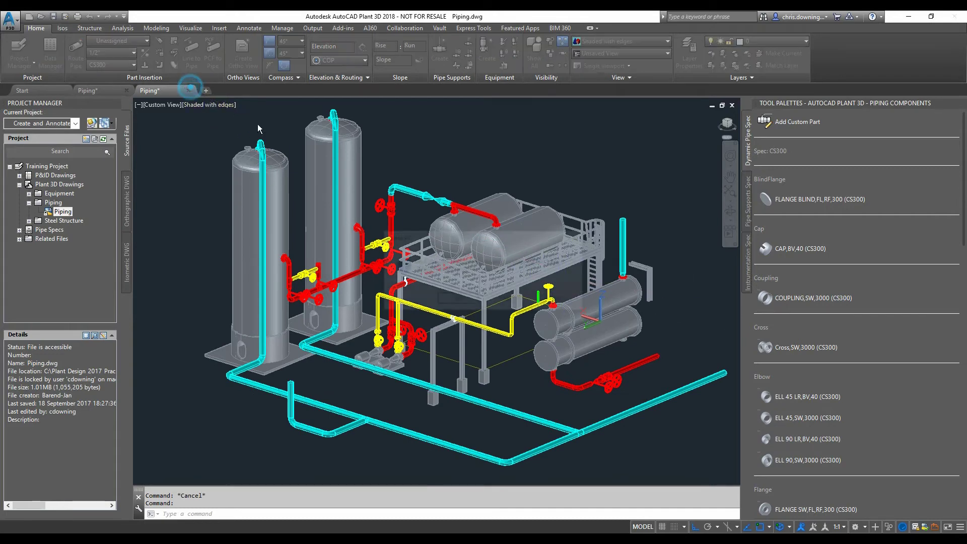
{"action": "key", "text": "n"}
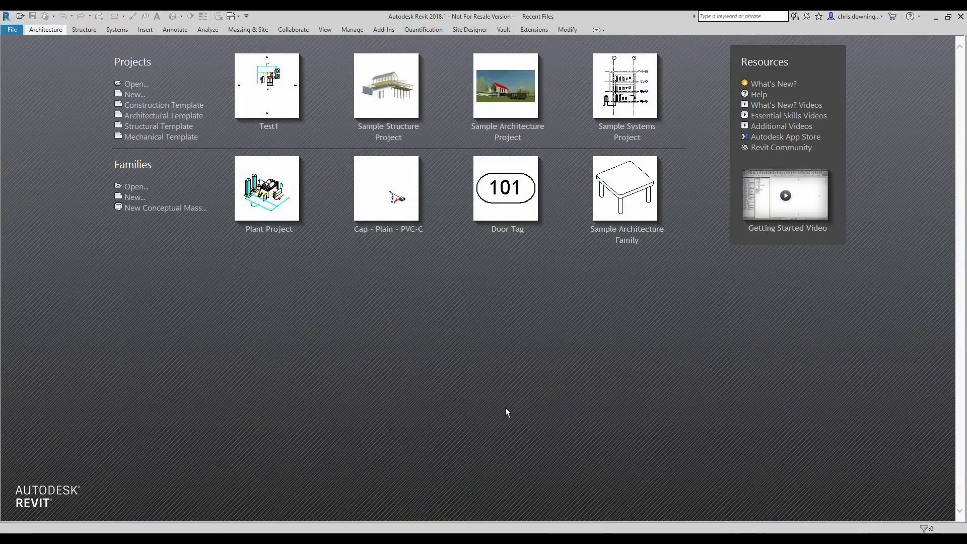
Create a new family from the Metric Generic Model.rft template.
{"action": "left_click", "coordinate": [12, 30]}
{"action": "mouse_move", "coordinate": [64, 75]}
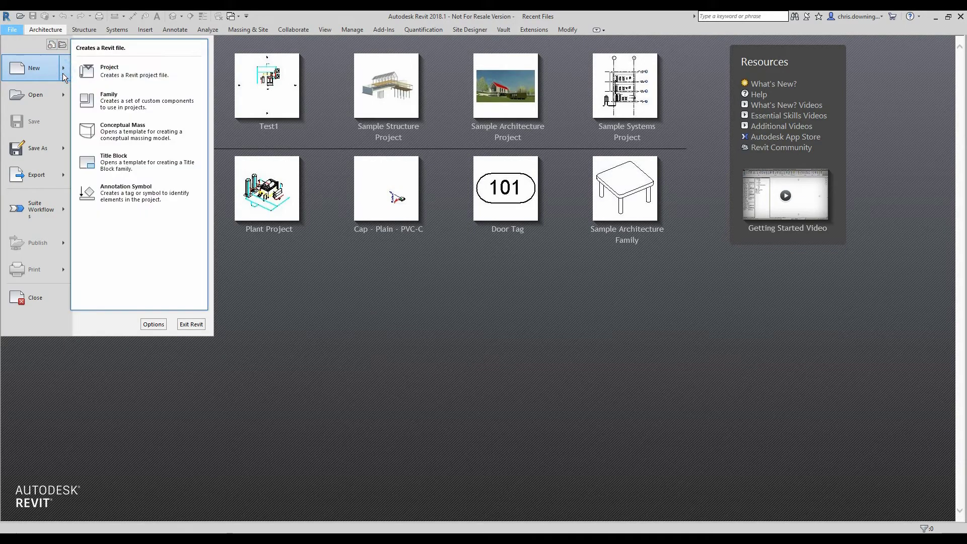
{"action": "left_click", "coordinate": [108, 96]}
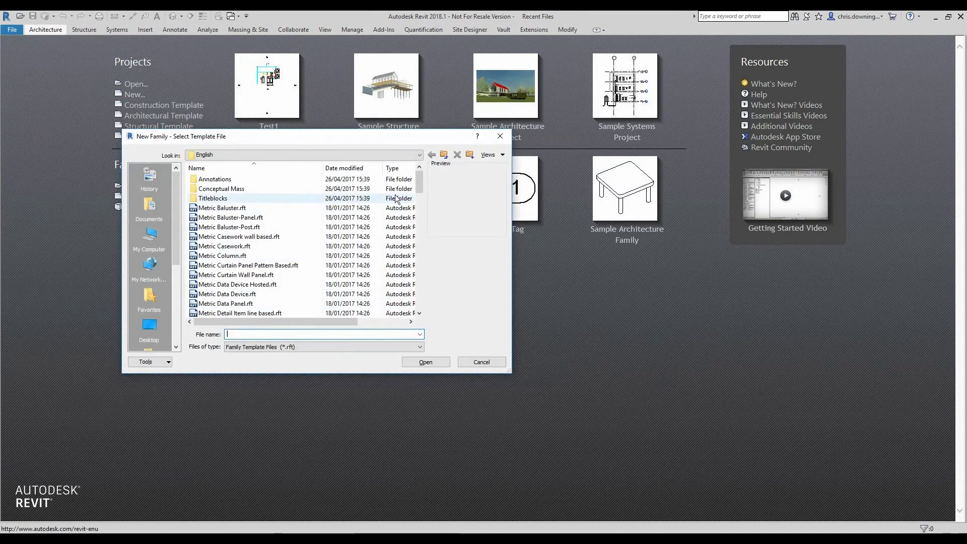
{"action": "left_click_drag", "start_coordinate": [418, 185], "coordinate": [431, 239]}
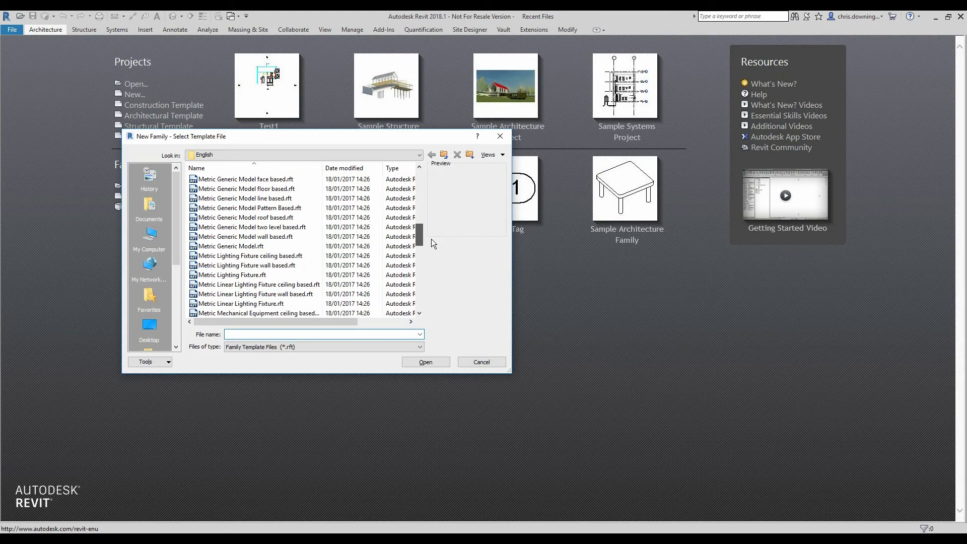
{"action": "left_click", "coordinate": [246, 247]}
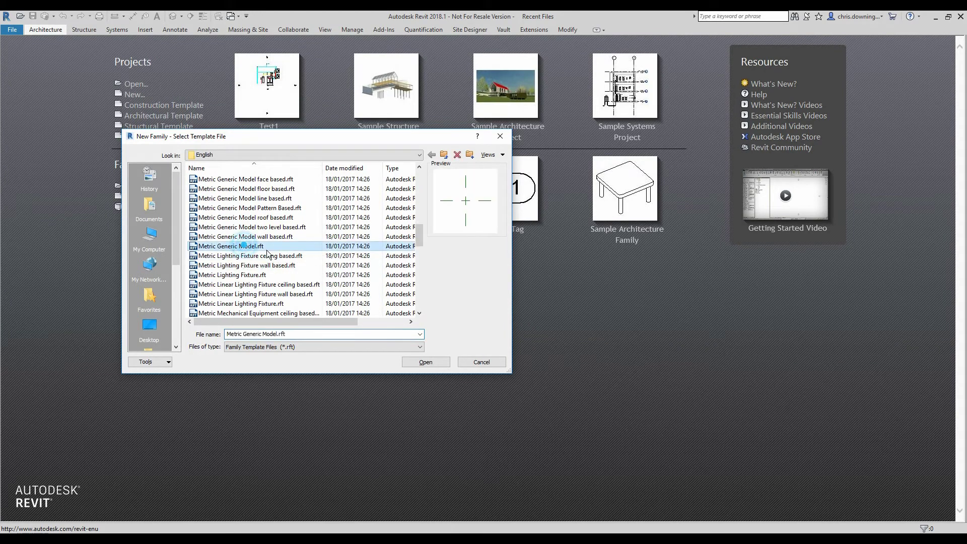
{"action": "left_click", "coordinate": [420, 363]}
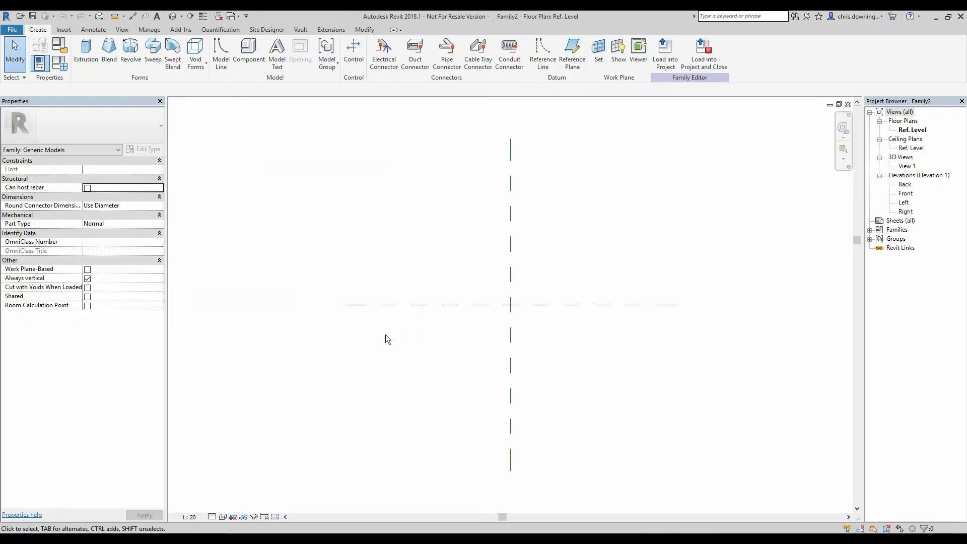
Import CAD: Piping.dwg from Desktop > Solid Model (P3D) > Piping into the family.
{"action": "left_click", "coordinate": [63, 29]}
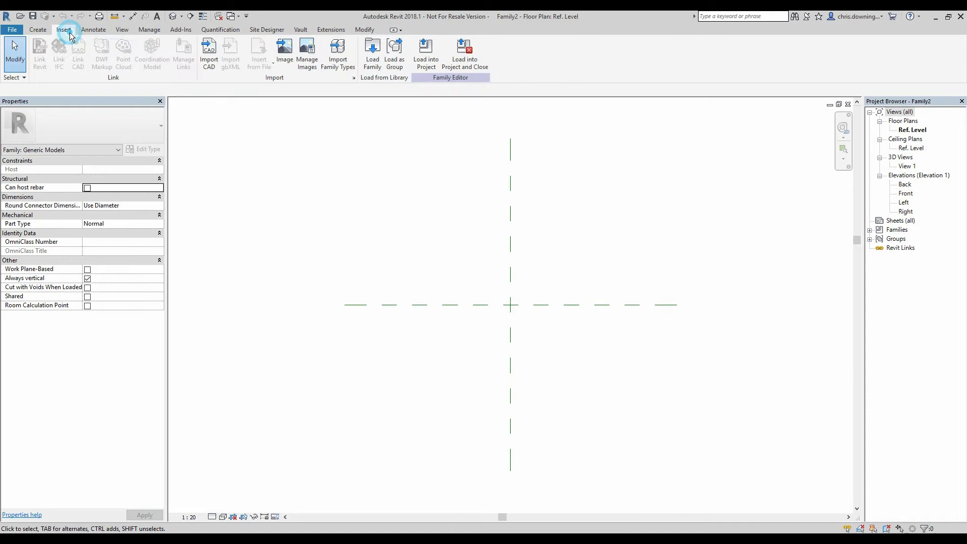
{"action": "left_click", "coordinate": [210, 63]}
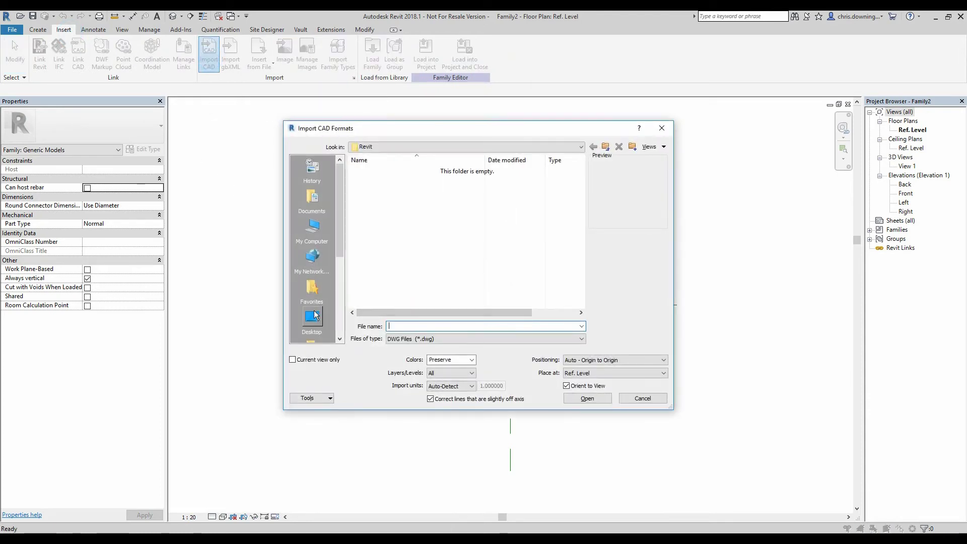
{"action": "left_click", "coordinate": [312, 316]}
{"action": "double_click", "coordinate": [379, 277]}
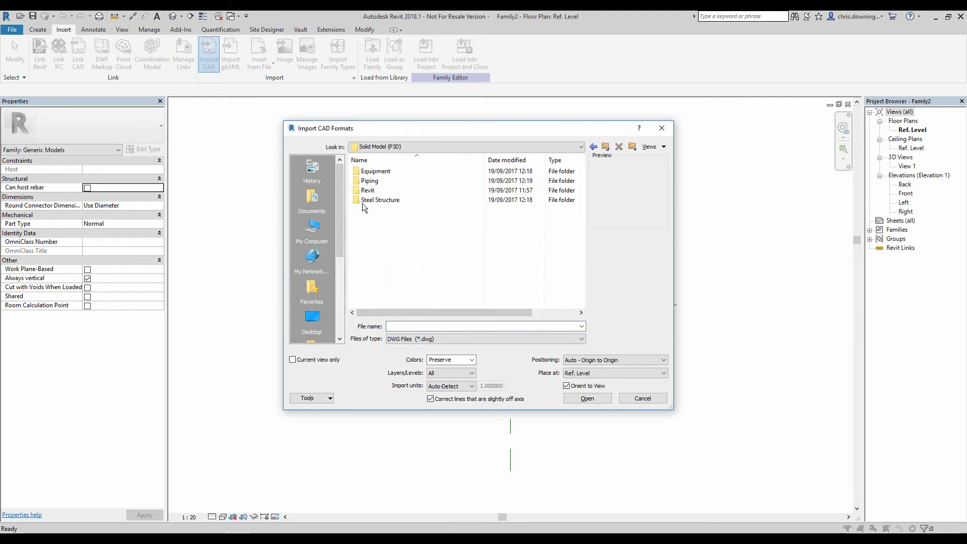
{"action": "double_click", "coordinate": [369, 181]}
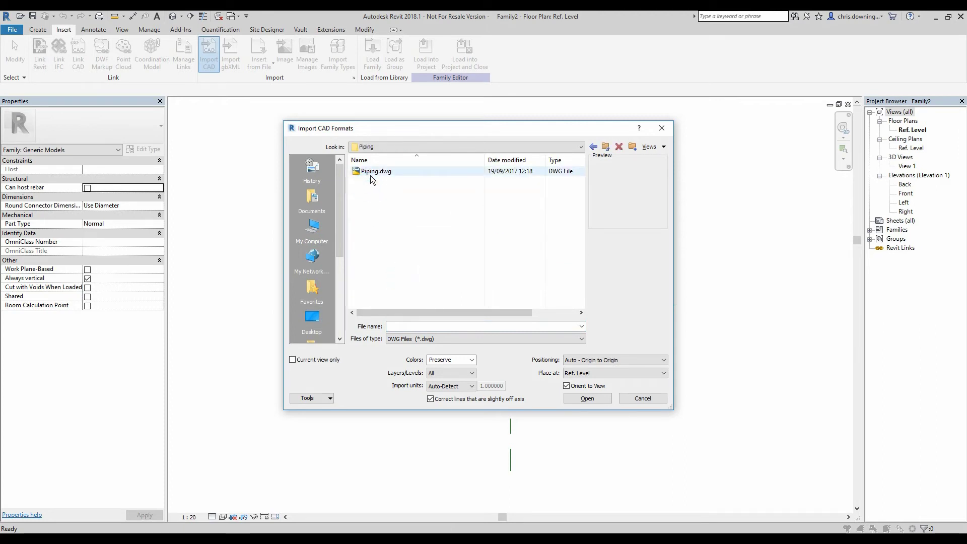
{"action": "double_click", "coordinate": [370, 175]}
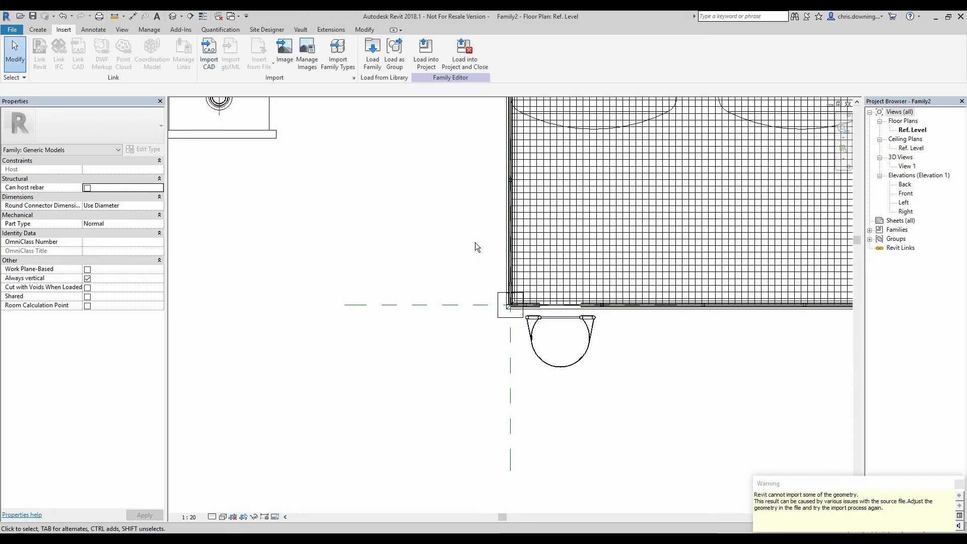
Dismiss the partial-import warning and zoom the plan onto the imported equipment.
{"action": "left_click", "coordinate": [616, 385]}
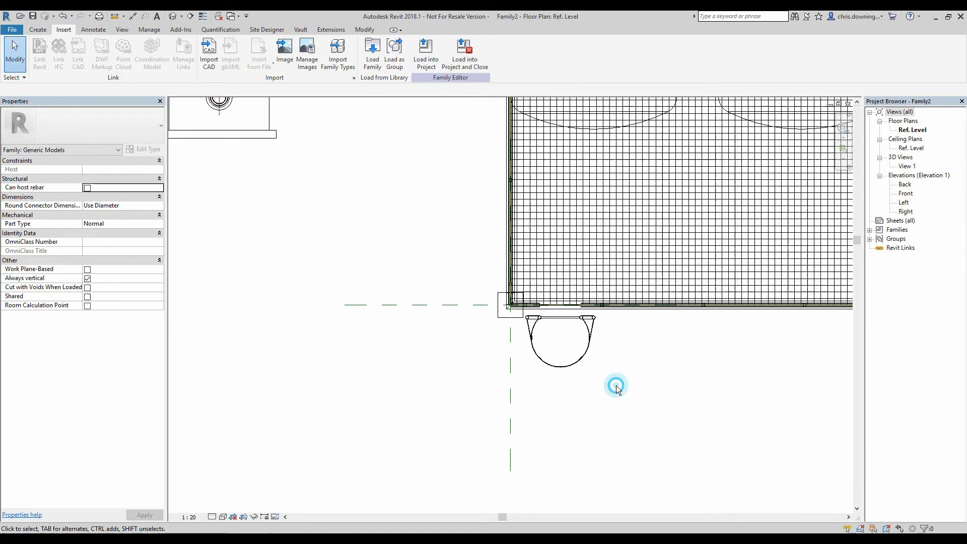
{"action": "middle_click_drag", "start_coordinate": [724, 409], "coordinate": [575, 461]}
{"action": "scroll", "coordinate": [578, 344], "scroll_direction": "down", "scroll_amount": 3}
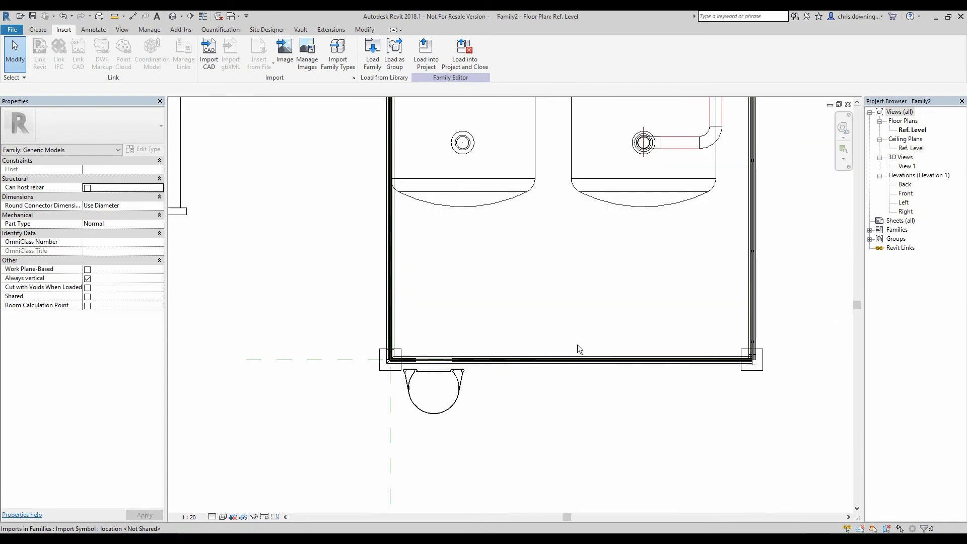
{"action": "middle_click_drag", "start_coordinate": [579, 343], "coordinate": [579, 383]}
{"action": "scroll", "coordinate": [582, 404], "scroll_direction": "down", "scroll_amount": 2}
{"action": "scroll", "coordinate": [583, 371], "scroll_direction": "down", "scroll_amount": 2}
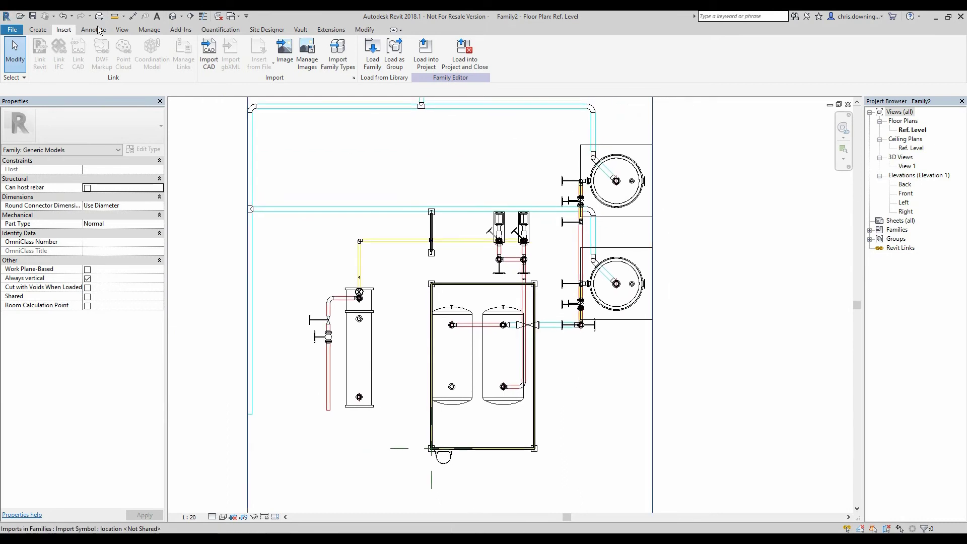
Open the Default 3D View, set the Shaded visual style and orbit the model.
{"action": "left_click", "coordinate": [181, 16]}
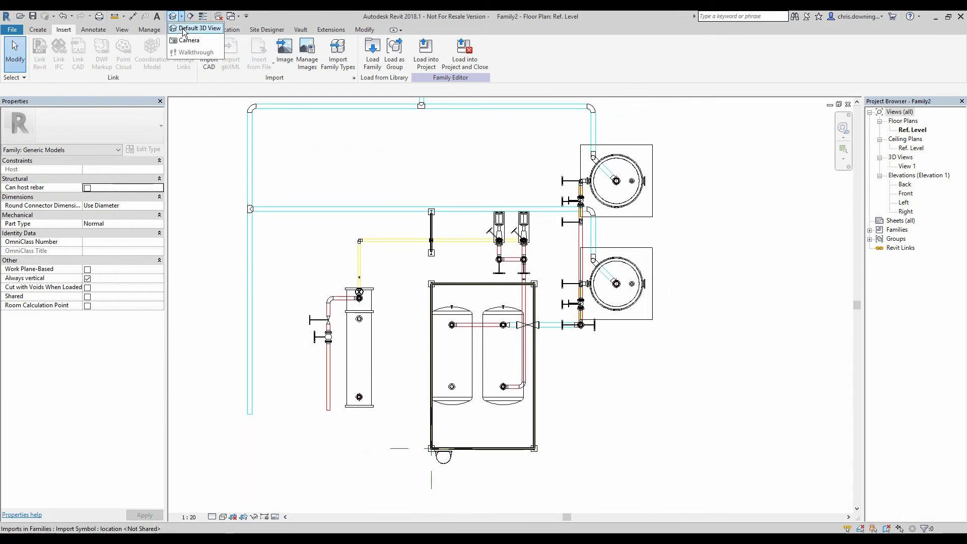
{"action": "left_click", "coordinate": [191, 34]}
{"action": "scroll", "coordinate": [771, 469], "scroll_direction": "up", "scroll_amount": 2}
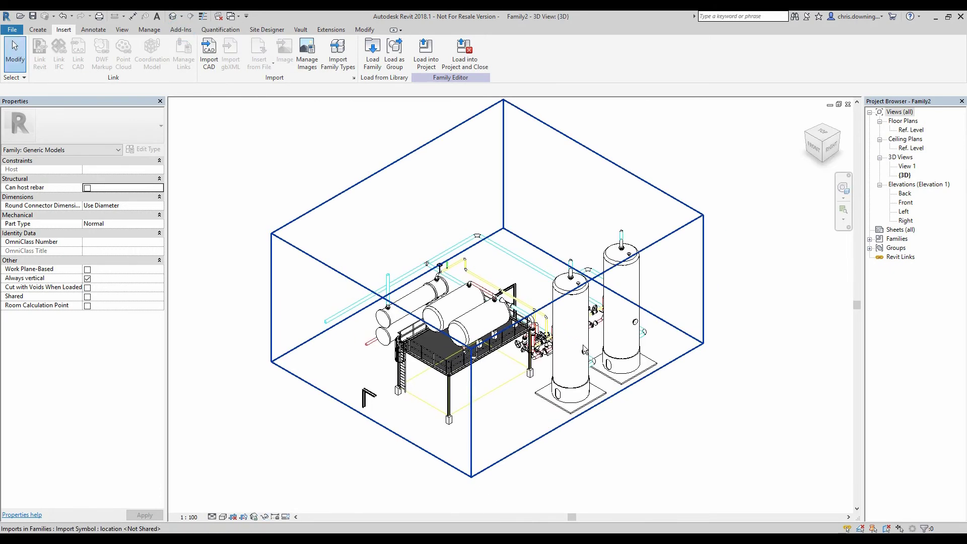
{"action": "left_click", "coordinate": [226, 518]}
{"action": "left_click", "coordinate": [247, 474]}
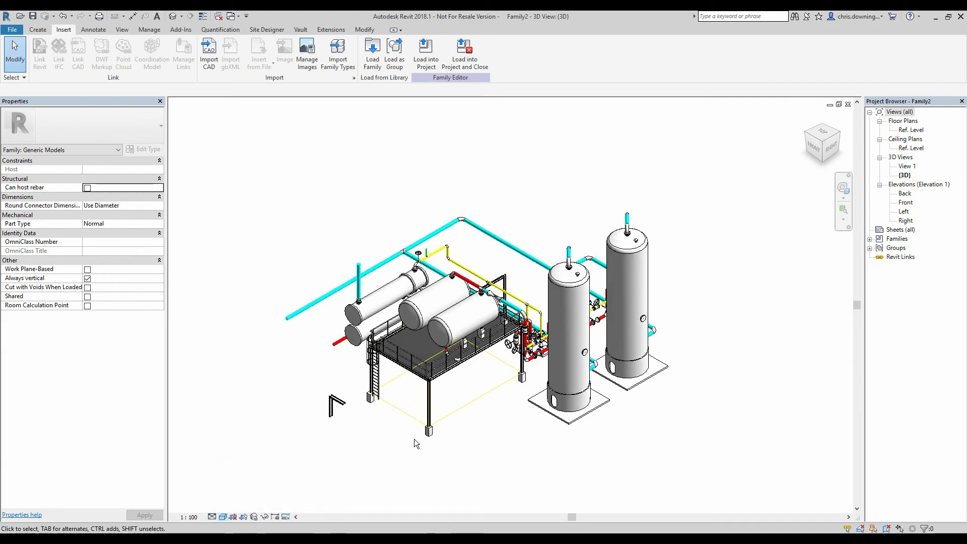
{"action": "middle_click_drag", "start_coordinate": [292, 365], "coordinate": [477, 334], "text": "shift"}
{"action": "middle_click_drag", "start_coordinate": [373, 367], "coordinate": [549, 398], "text": "shift"}
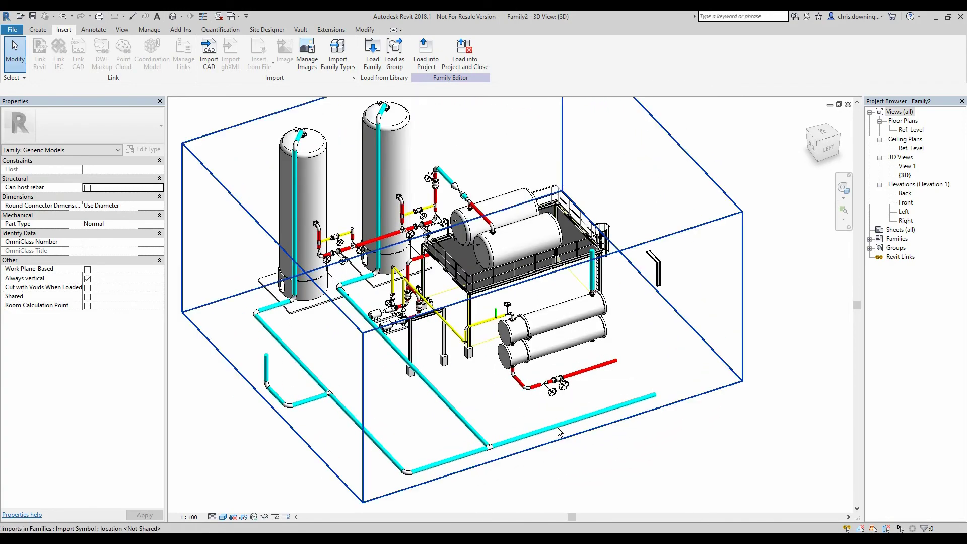
{"action": "middle_click_drag", "start_coordinate": [559, 432], "coordinate": [571, 441]}
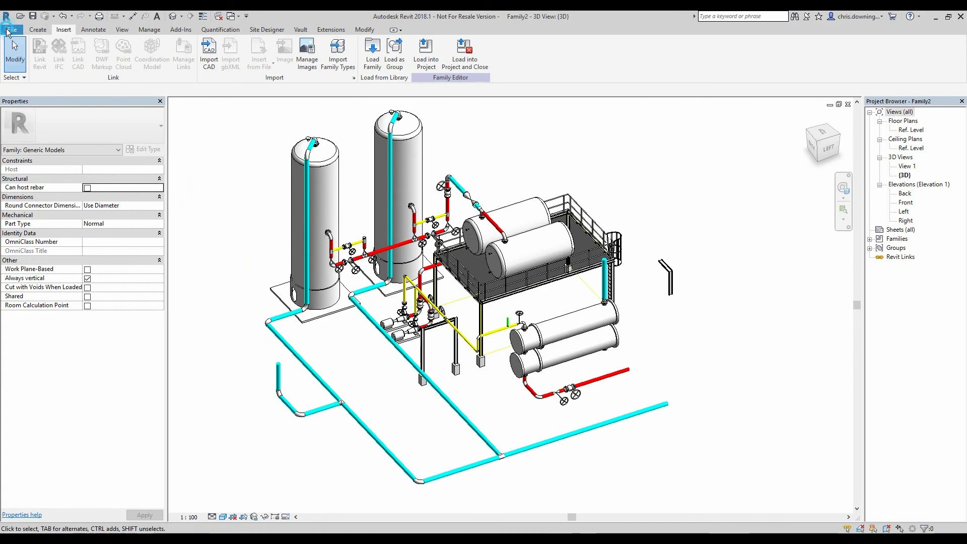
Save the family as 'Plant 3D Model.rfa' in the parent Revit folder.
{"action": "left_click", "coordinate": [8, 31]}
{"action": "mouse_move", "coordinate": [62, 153]}
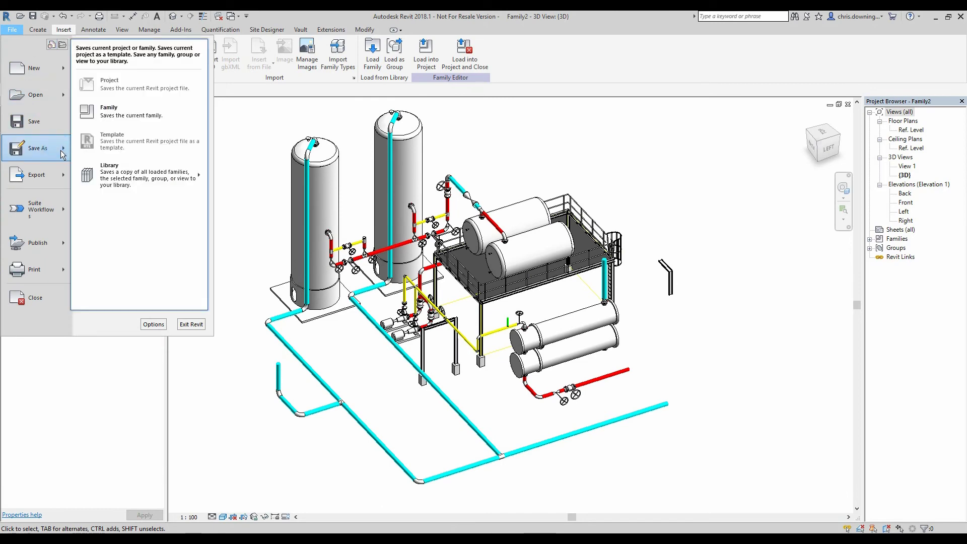
{"action": "left_click", "coordinate": [132, 114]}
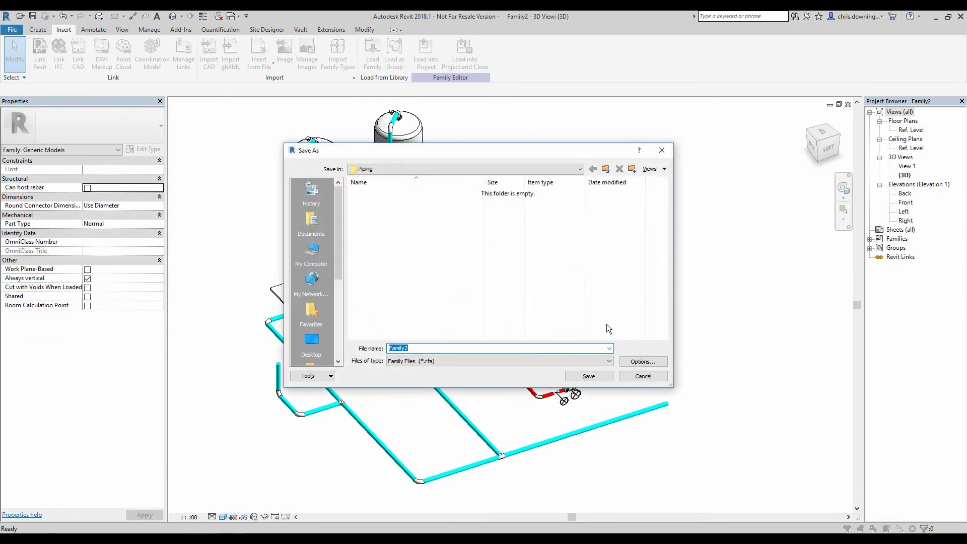
{"action": "left_click", "coordinate": [606, 168]}
{"action": "double_click", "coordinate": [427, 213]}
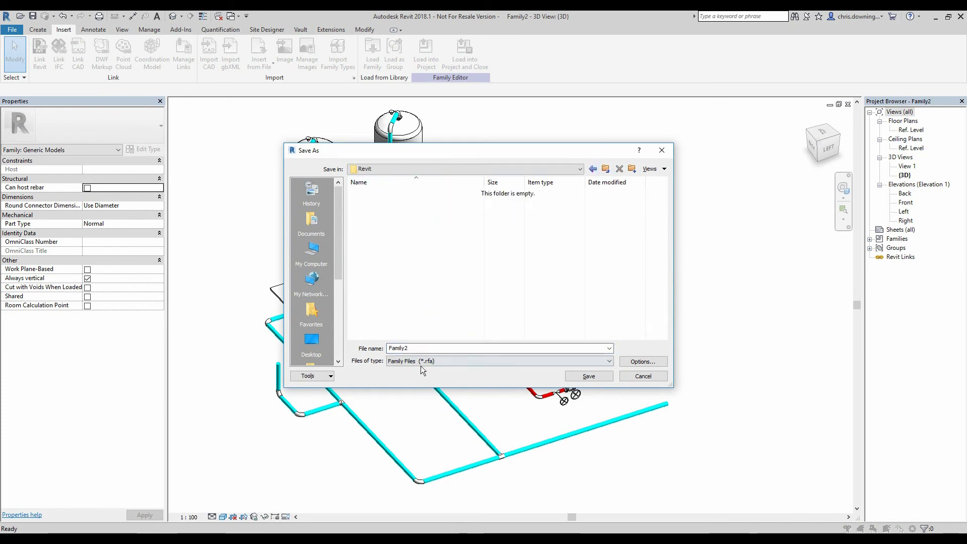
{"action": "double_click", "coordinate": [438, 348]}
{"action": "type", "text": "Plant "}
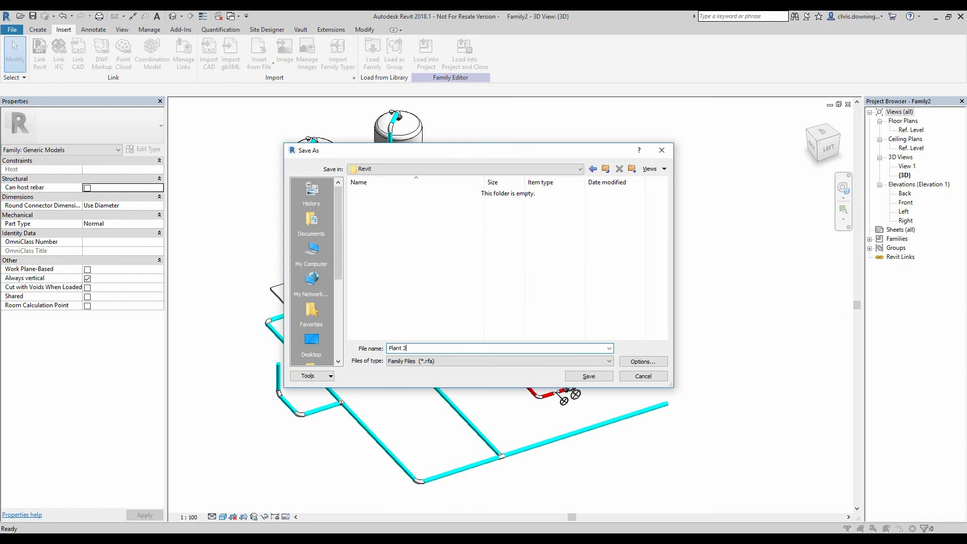
{"action": "type", "text": "3D Model"}
{"action": "left_click", "coordinate": [589, 377]}
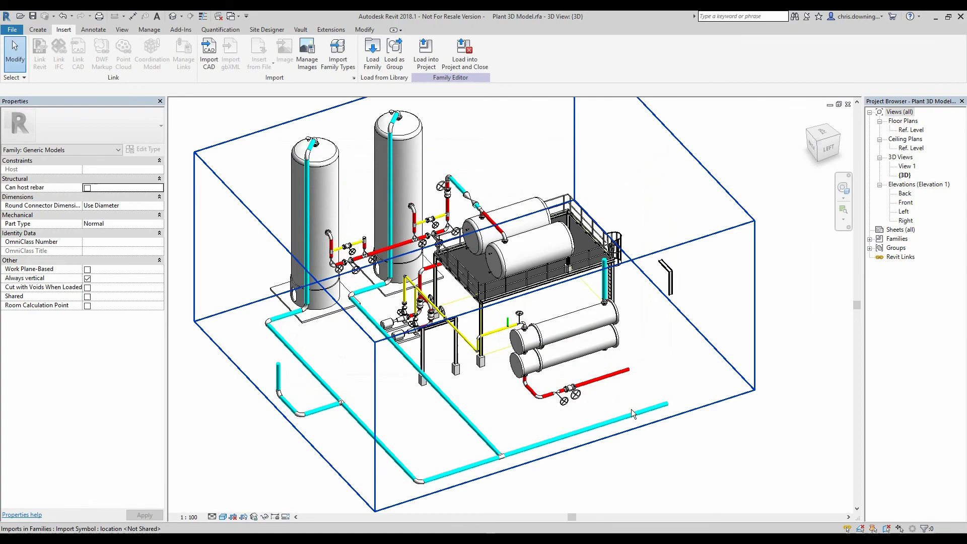